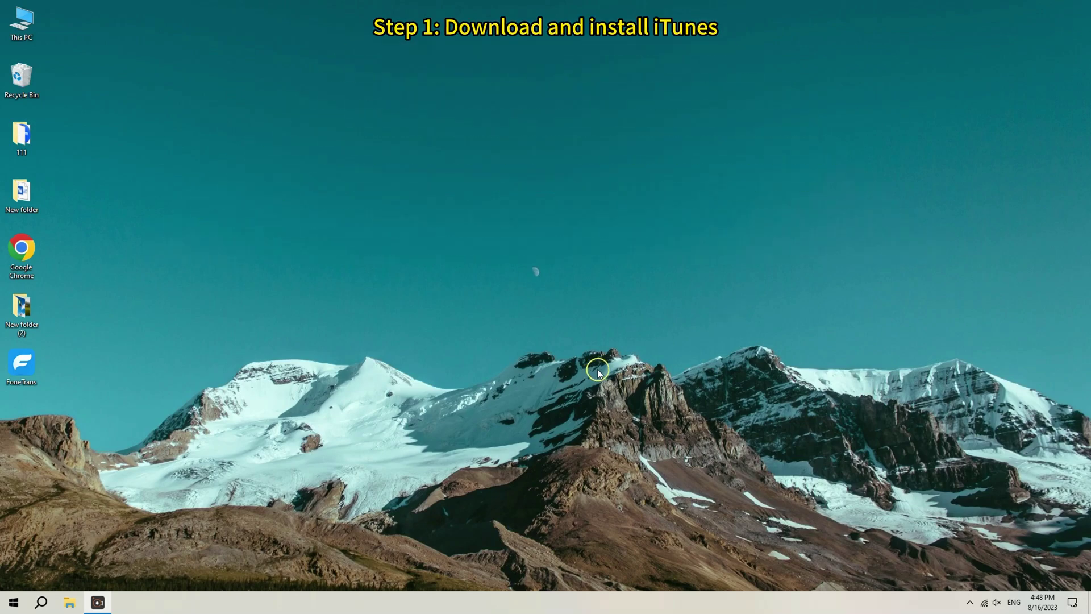
- Find iTunes in the Microsoft Store with the recent 'itunes' search, then close the Store
{"action": "left_click", "coordinate": [14, 602]}
{"action": "left_click", "coordinate": [328, 297]}
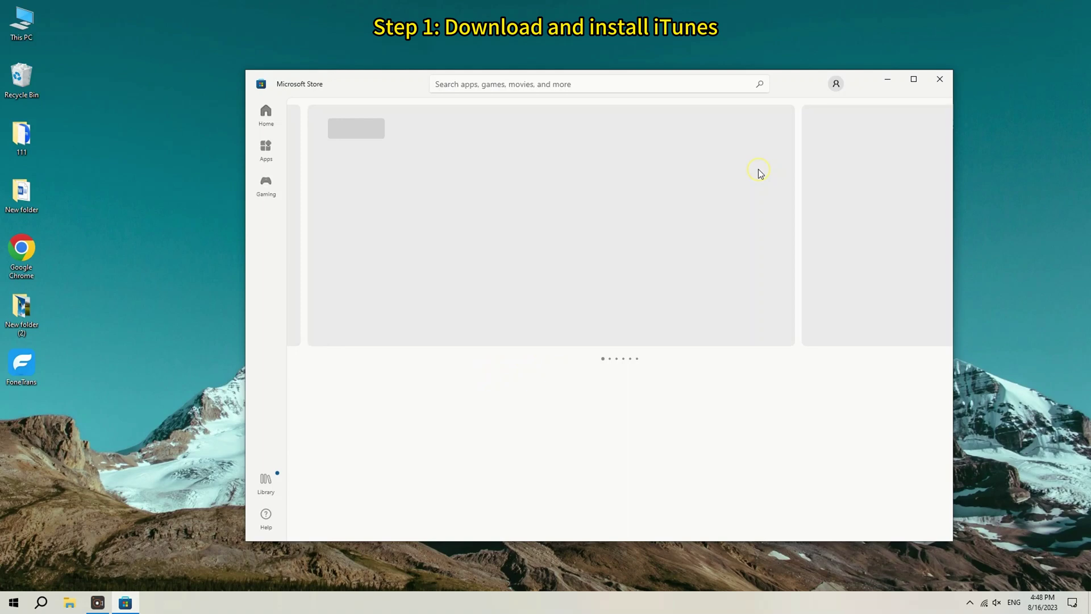
{"action": "left_click", "coordinate": [536, 84]}
{"action": "left_click", "coordinate": [500, 114]}
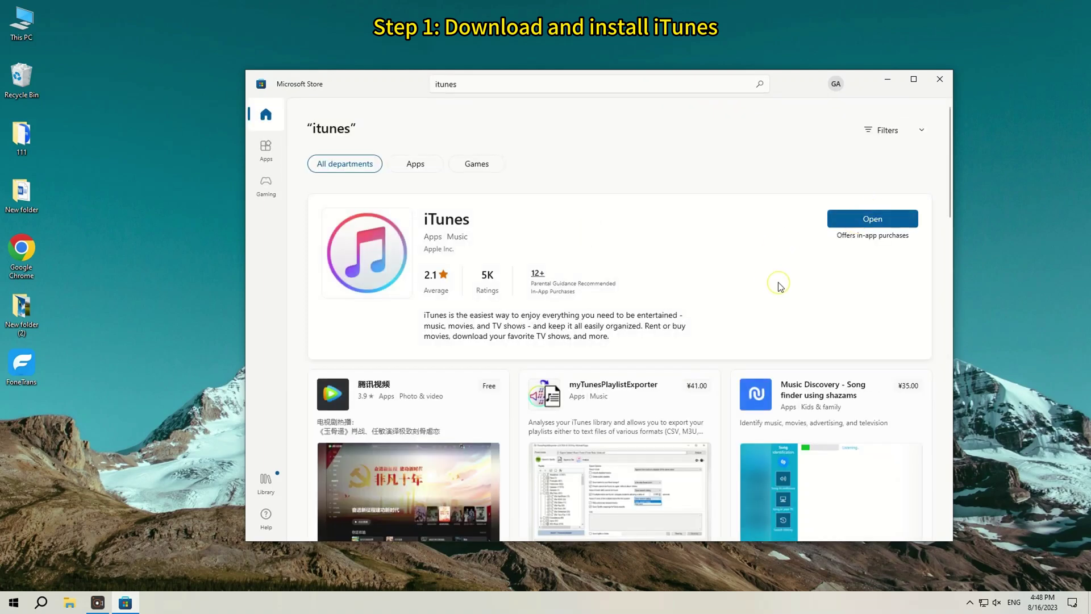
{"action": "left_click", "coordinate": [940, 80]}
- Google 'itunes for windows' and download iTunes 12.10.11 for Windows 10 (64-bit) from Apple's support page
{"action": "double_click", "coordinate": [21, 247]}
{"action": "left_click", "coordinate": [432, 242]}
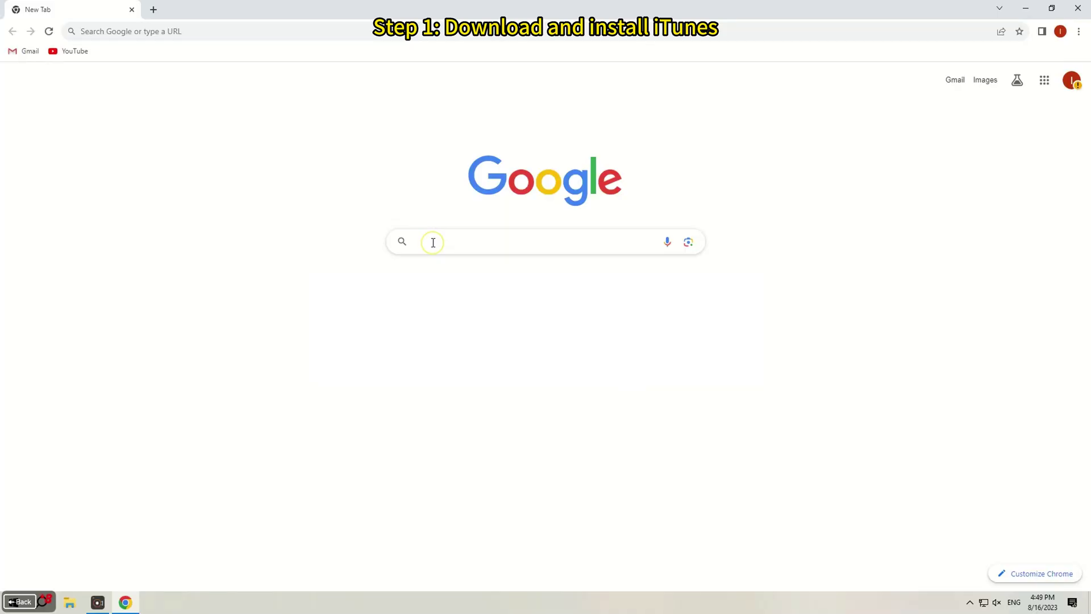
{"action": "type", "text": "itunes for windows"}
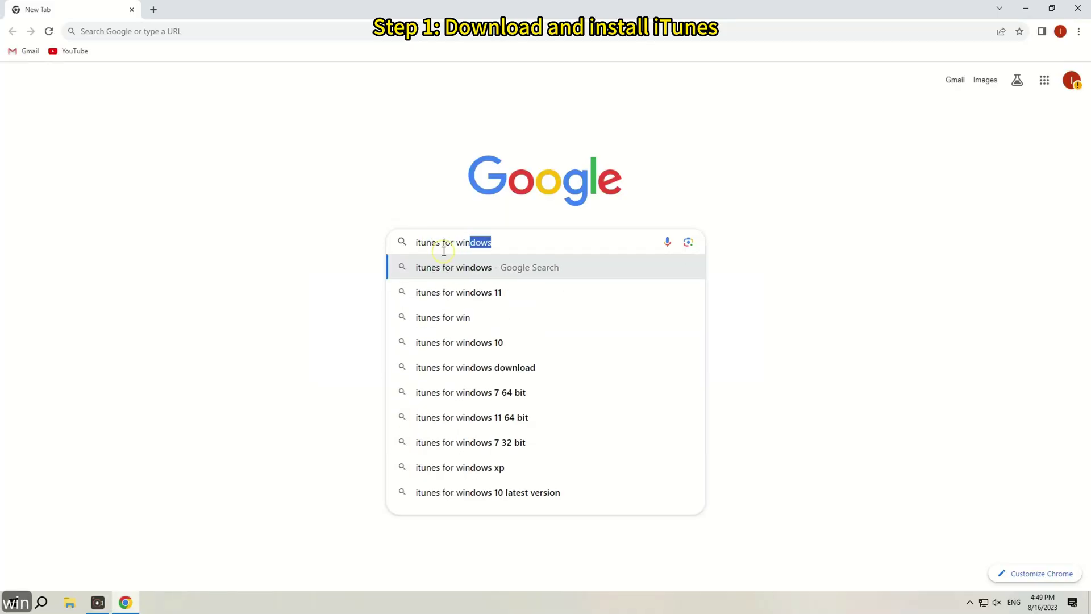
{"action": "key", "text": "Return"}
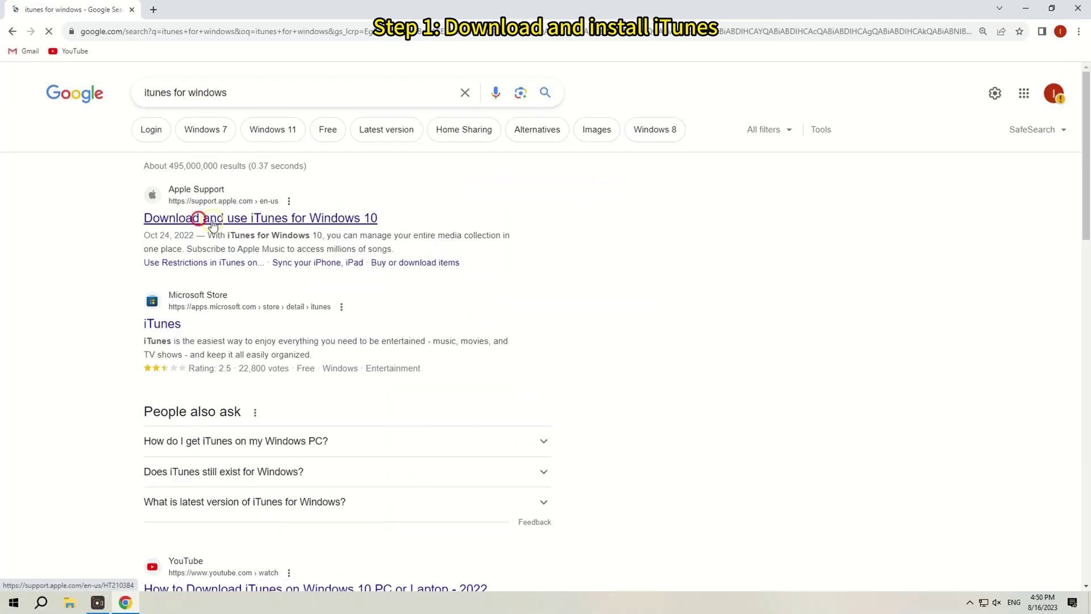
{"action": "left_click", "coordinate": [207, 218]}
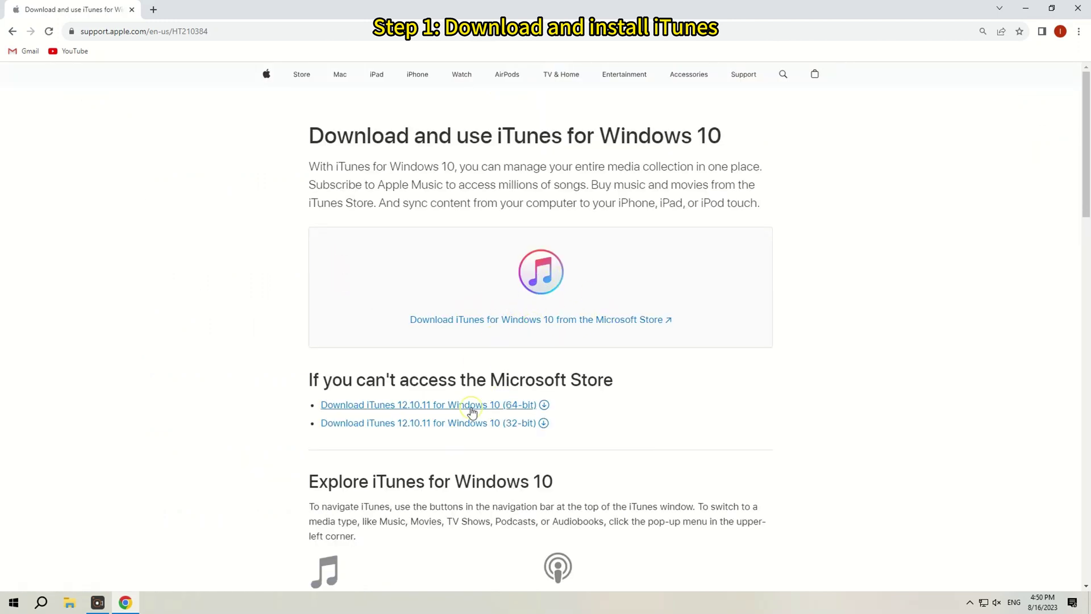
{"action": "left_click", "coordinate": [450, 405]}
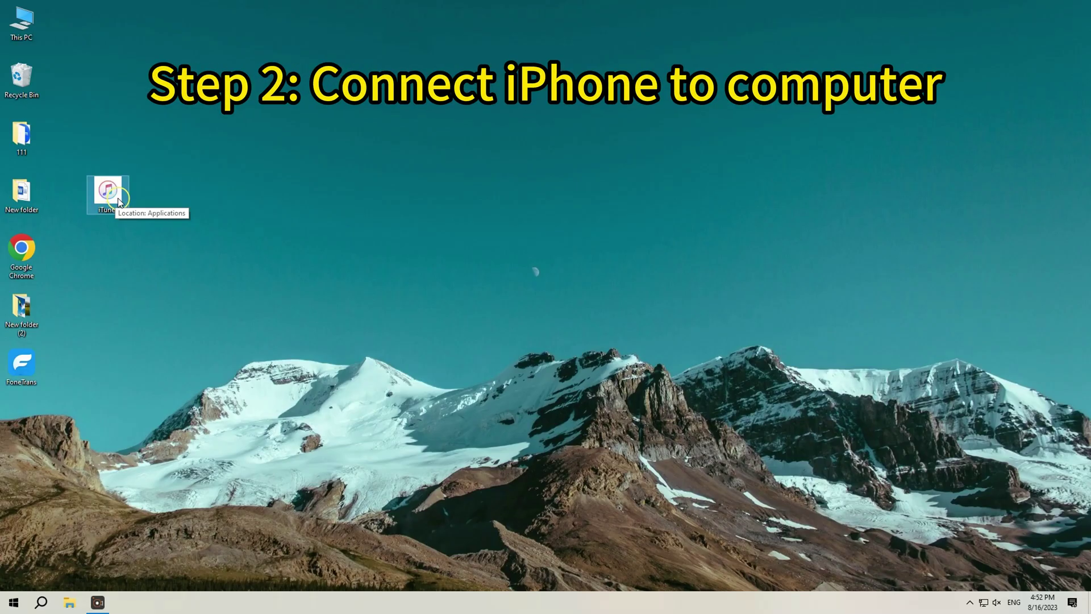
- Launch iTunes from its desktop shortcut and let the Music library load with the iPhone listed
{"action": "double_click", "coordinate": [119, 202]}
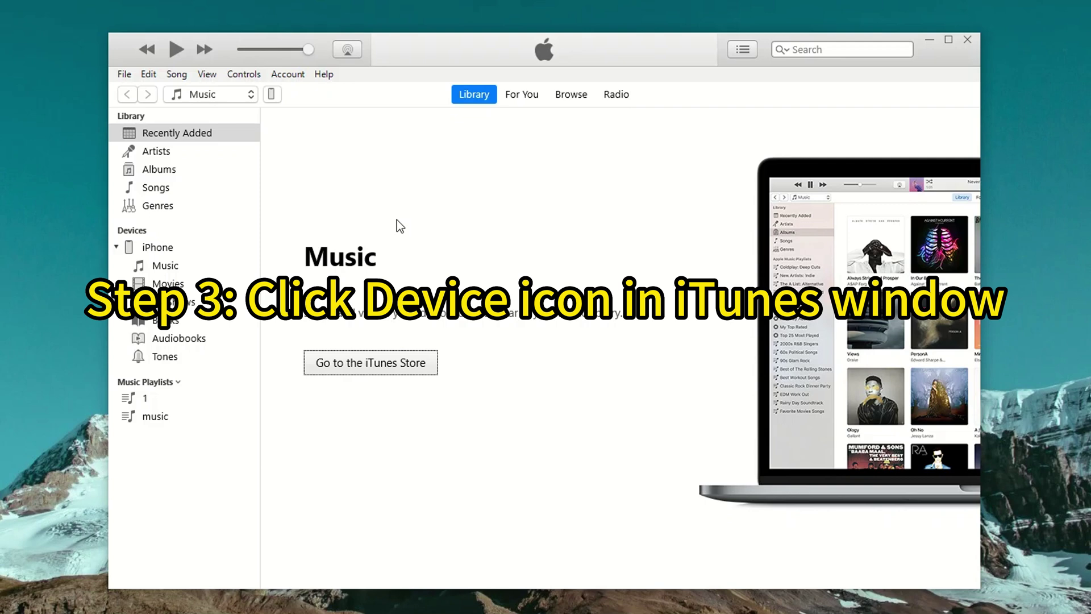
{"action": "left_click", "coordinate": [397, 220]}
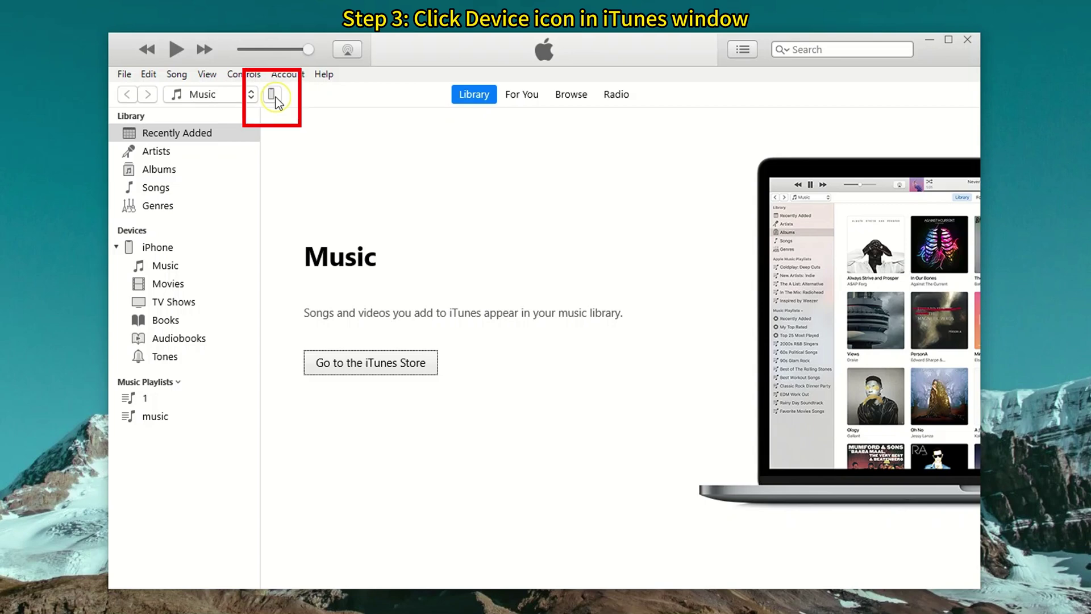
- Open the iPhone 12's Summary page and review its Backups and Options sections
{"action": "left_click", "coordinate": [273, 94]}
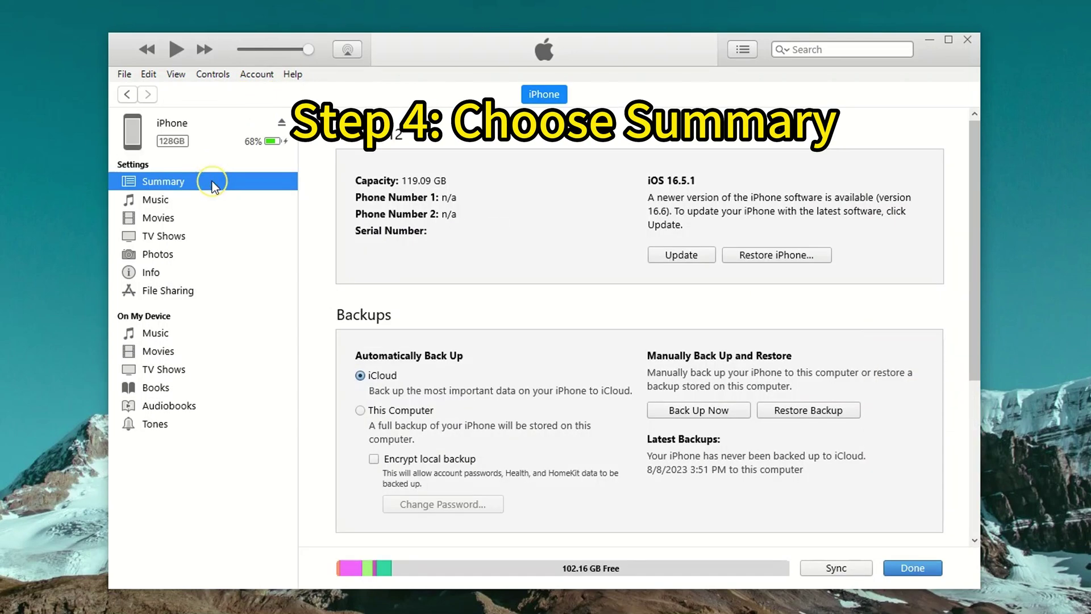
{"action": "scroll", "coordinate": [552, 329], "scroll_direction": "down", "scroll_amount": 5}
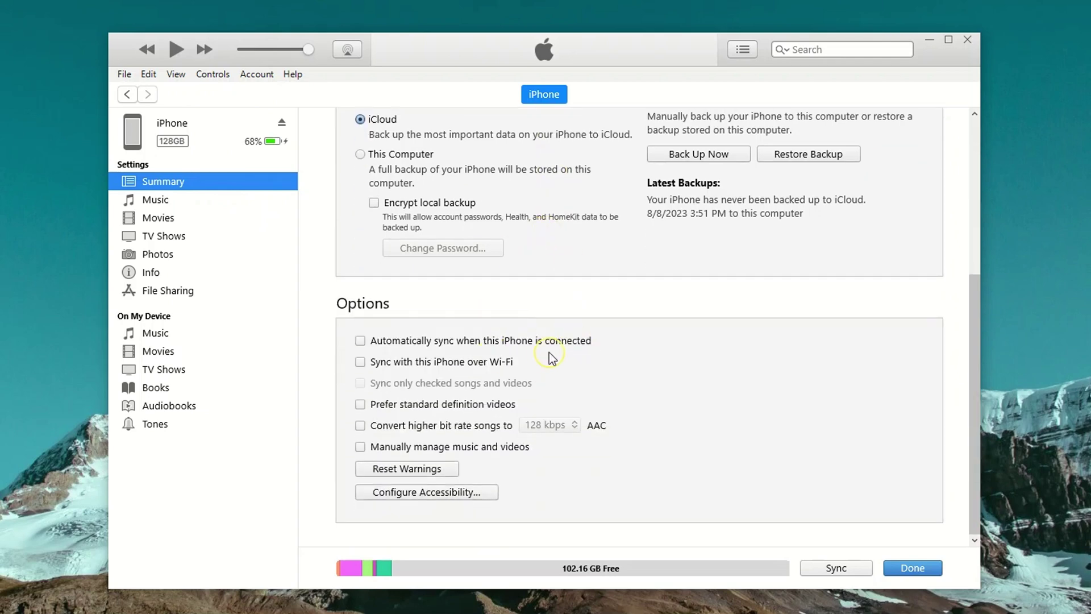
{"action": "scroll", "coordinate": [526, 320], "scroll_direction": "up", "scroll_amount": 3}
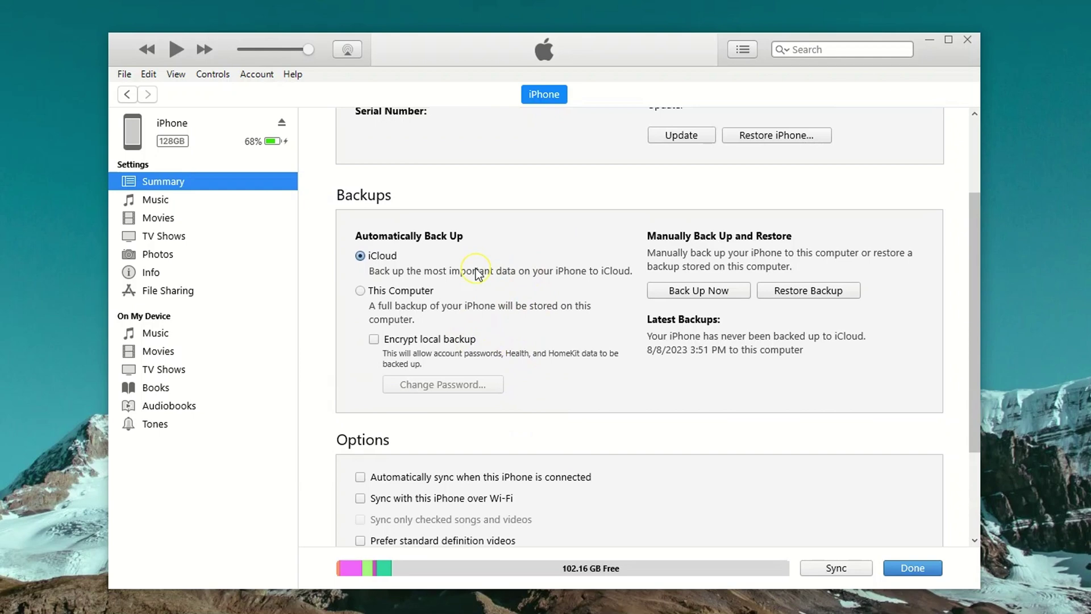
{"action": "scroll", "coordinate": [476, 273], "scroll_direction": "up", "scroll_amount": 3}
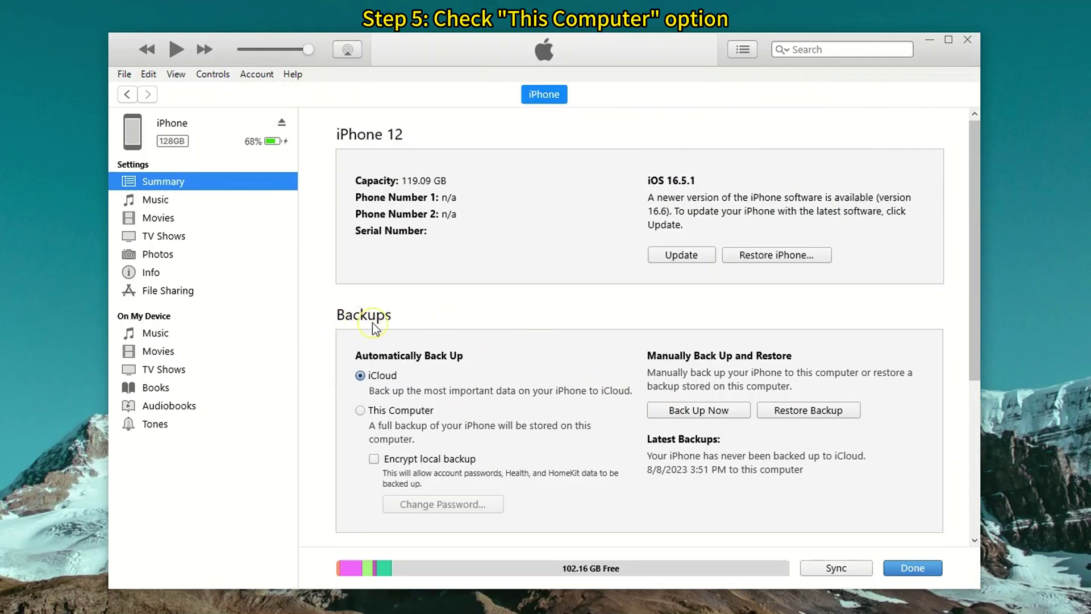
{"action": "scroll", "coordinate": [373, 323], "scroll_direction": "down", "scroll_amount": 1}
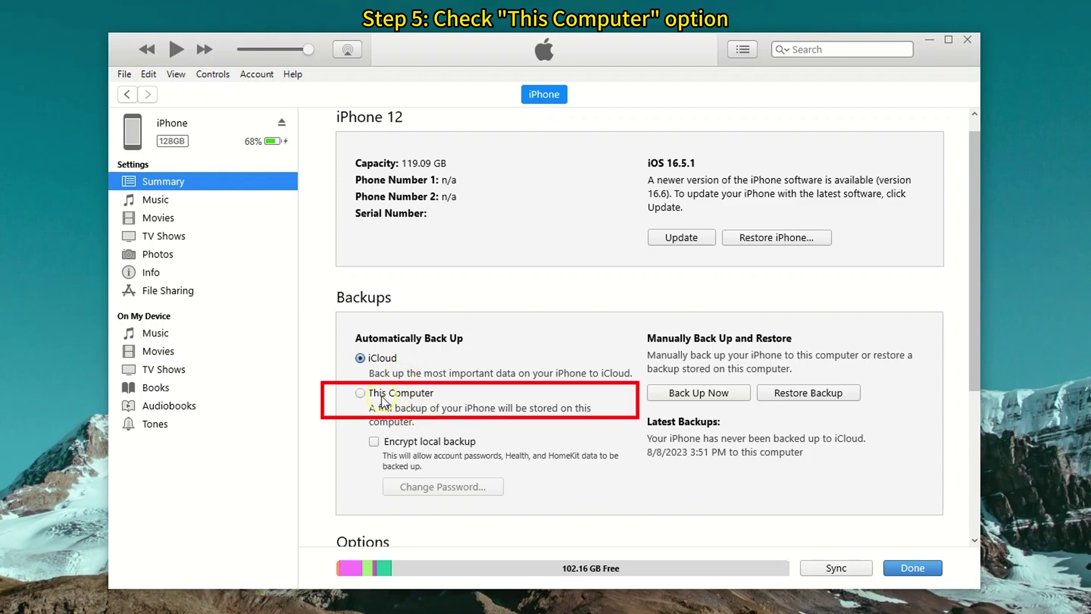
- Back up automatically to This Computer and encrypt local backups with a password
{"action": "left_click", "coordinate": [362, 394]}
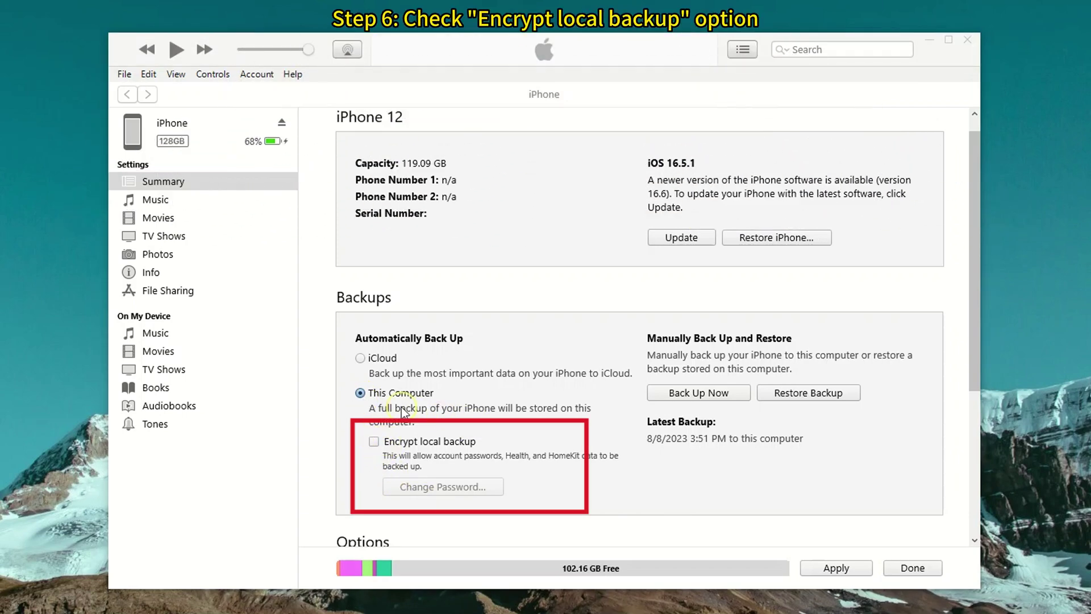
{"action": "left_click", "coordinate": [377, 443]}
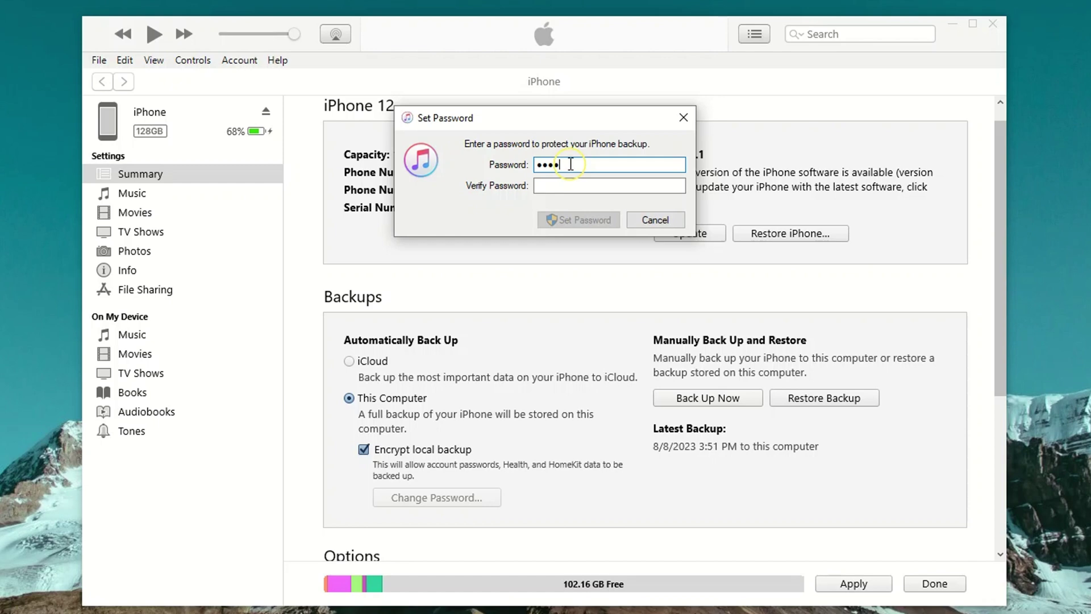
{"action": "left_click", "coordinate": [566, 184]}
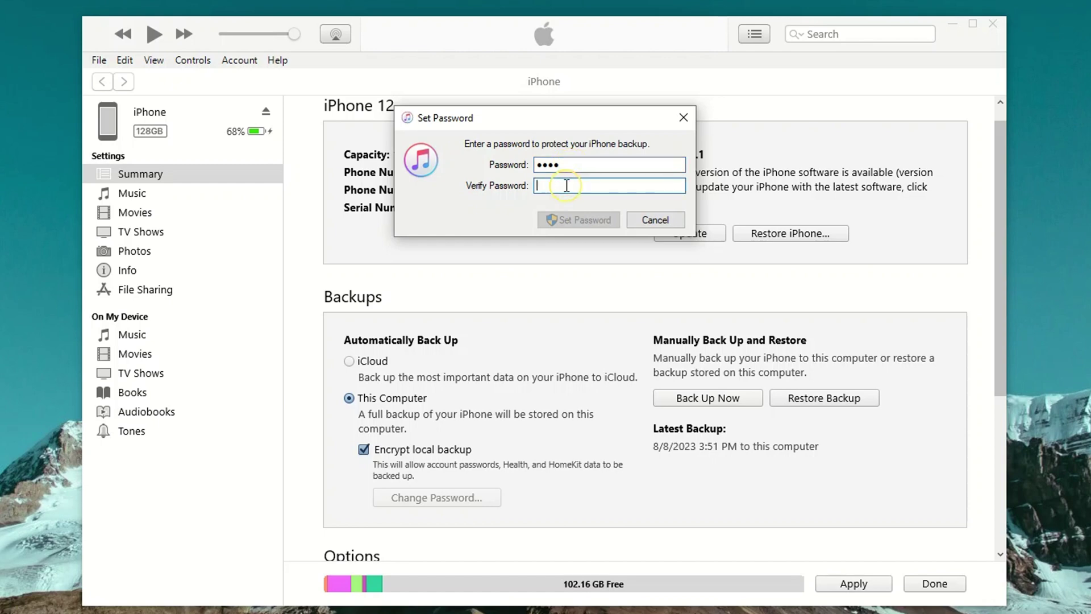
{"action": "type", "text": "4"}
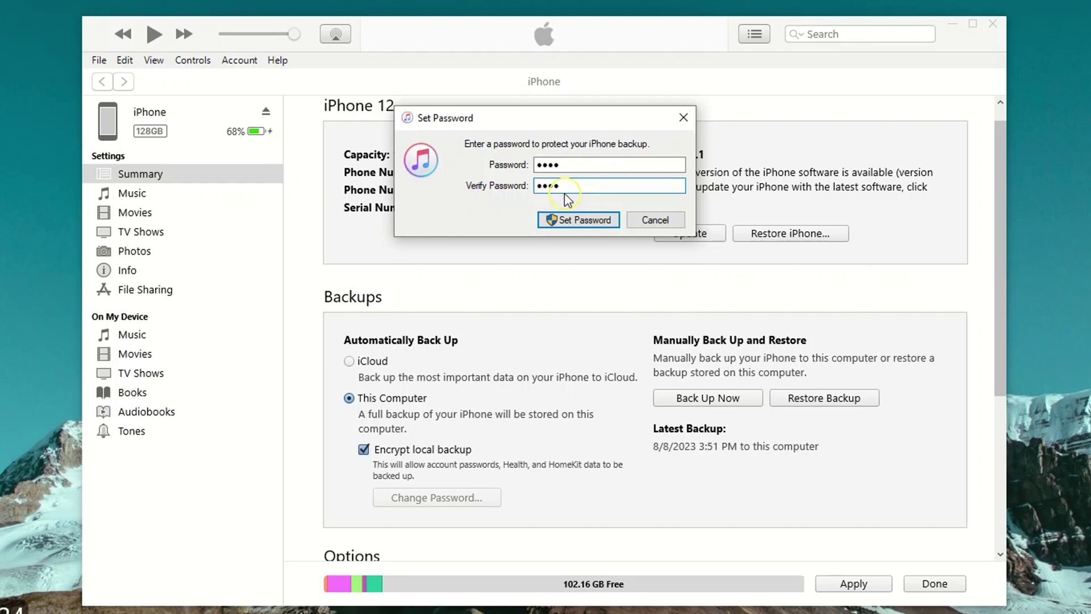
{"action": "left_click", "coordinate": [578, 219]}
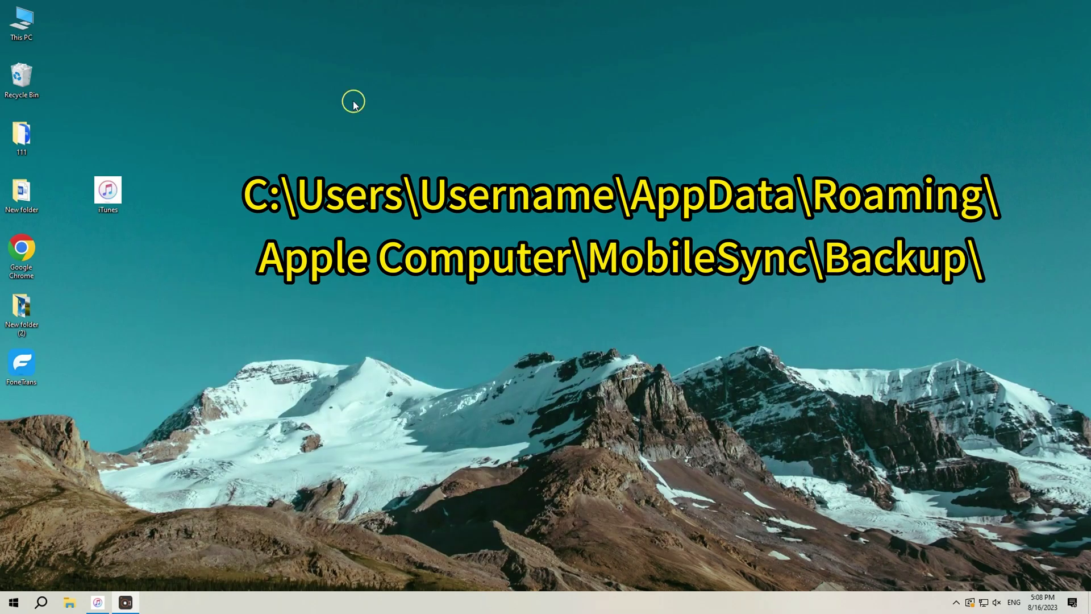
- Browse from This PC to C:\Users\Administrator\AppData\Roaming
{"action": "double_click", "coordinate": [32, 25]}
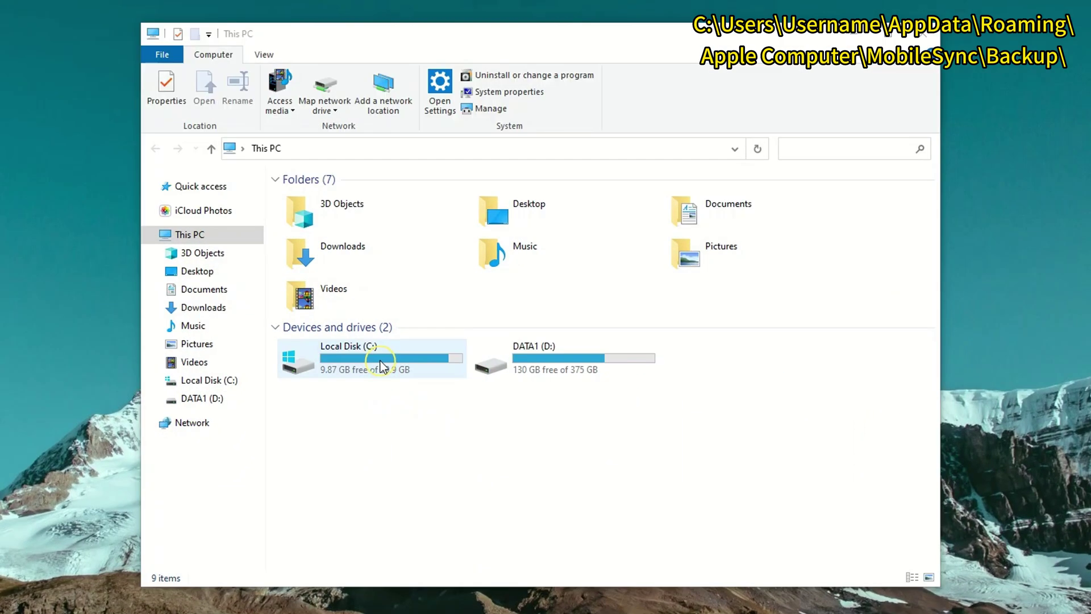
{"action": "double_click", "coordinate": [380, 365]}
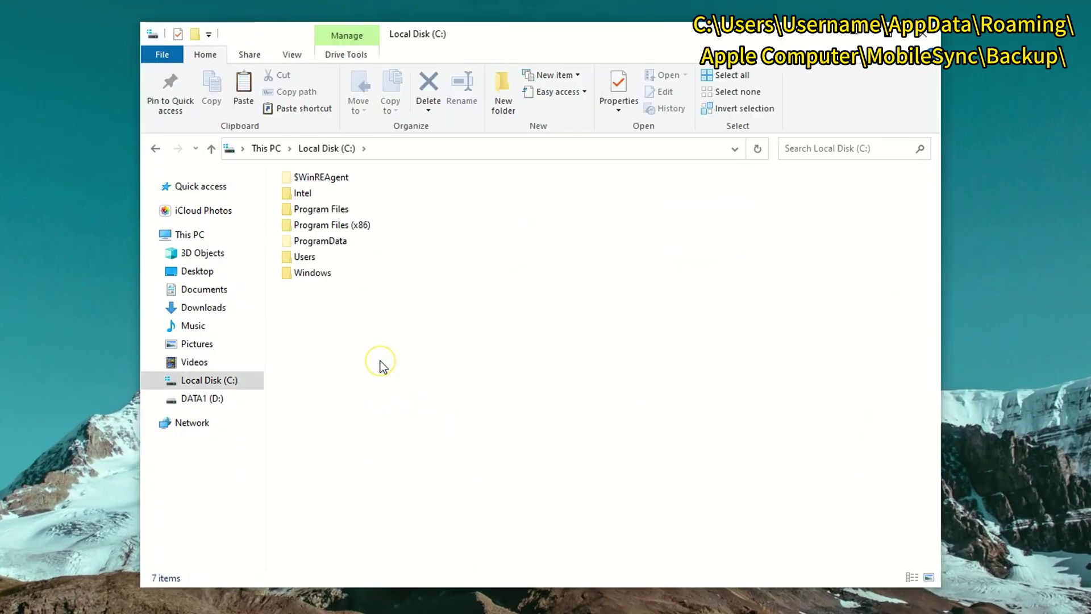
{"action": "double_click", "coordinate": [346, 256]}
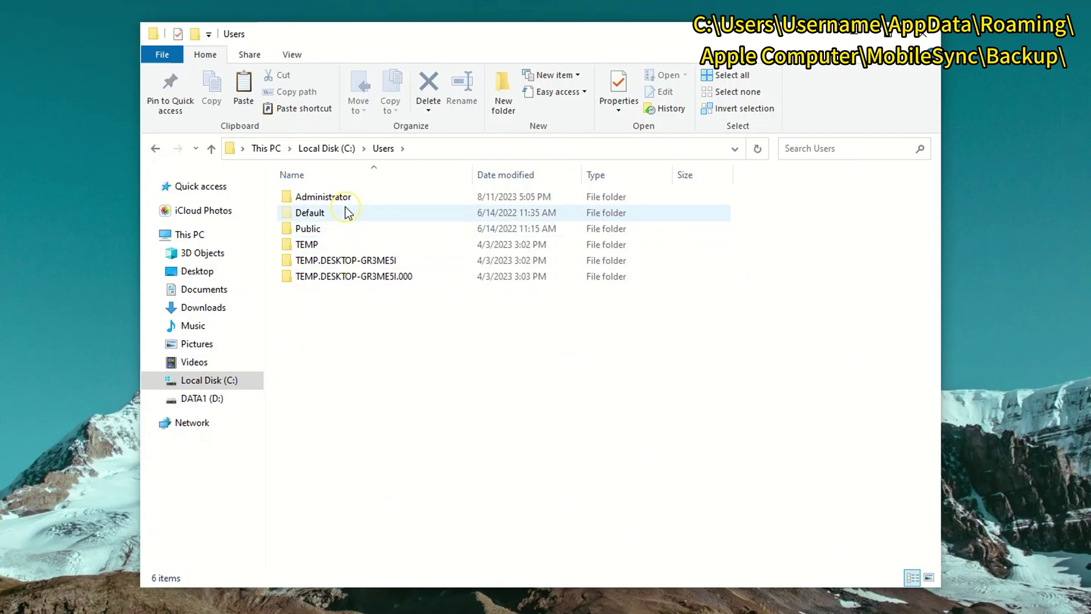
{"action": "double_click", "coordinate": [365, 195]}
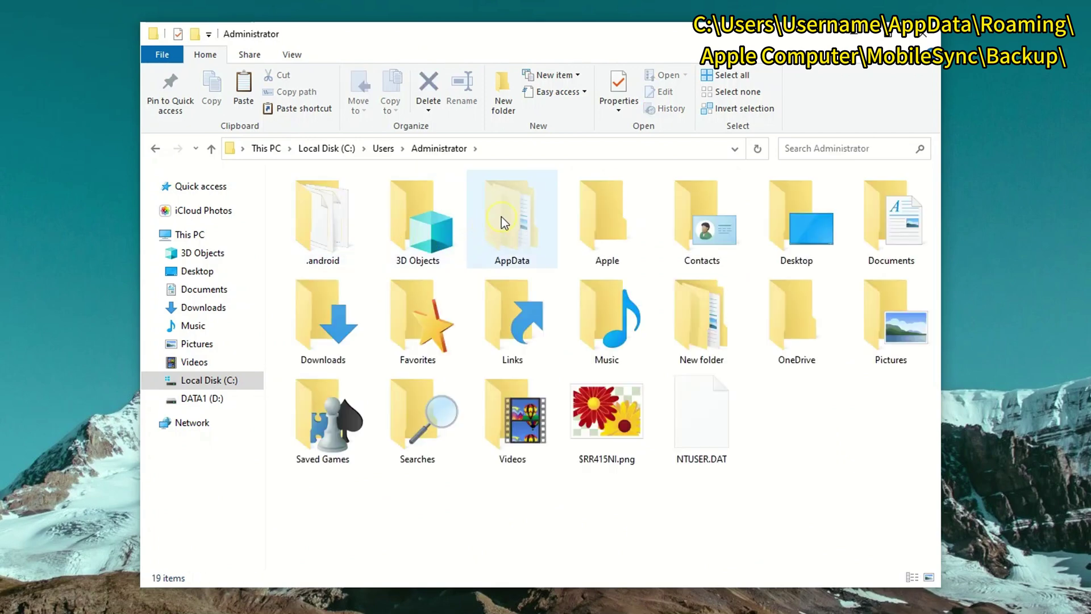
{"action": "double_click", "coordinate": [501, 218]}
{"action": "double_click", "coordinate": [365, 229]}
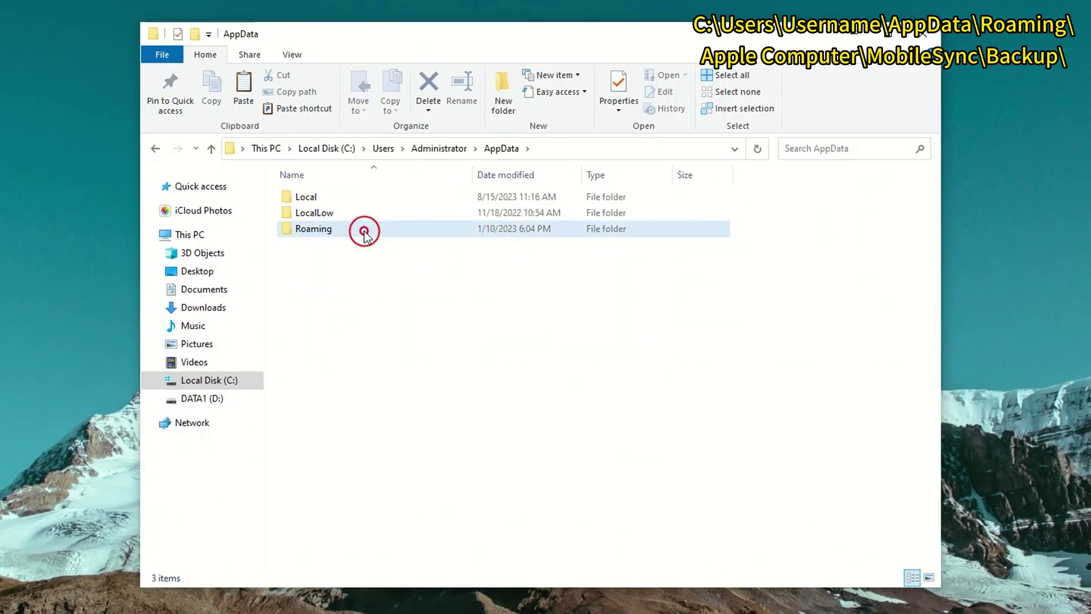
- Open Apple Computer\MobileSync\Backup and view asl.102047_180823.log in Notepad
{"action": "double_click", "coordinate": [358, 259]}
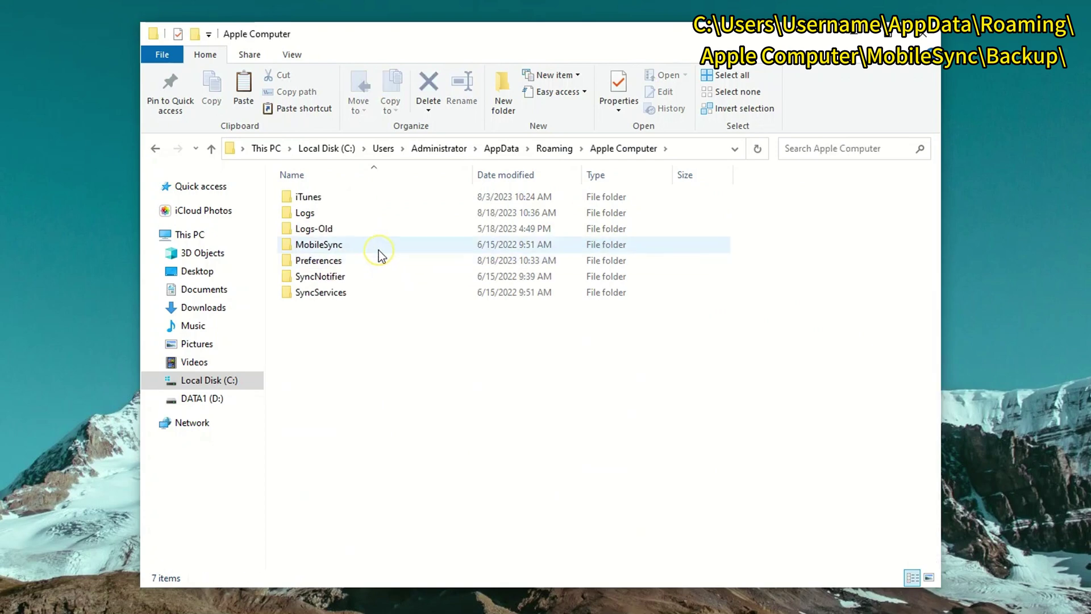
{"action": "double_click", "coordinate": [371, 247]}
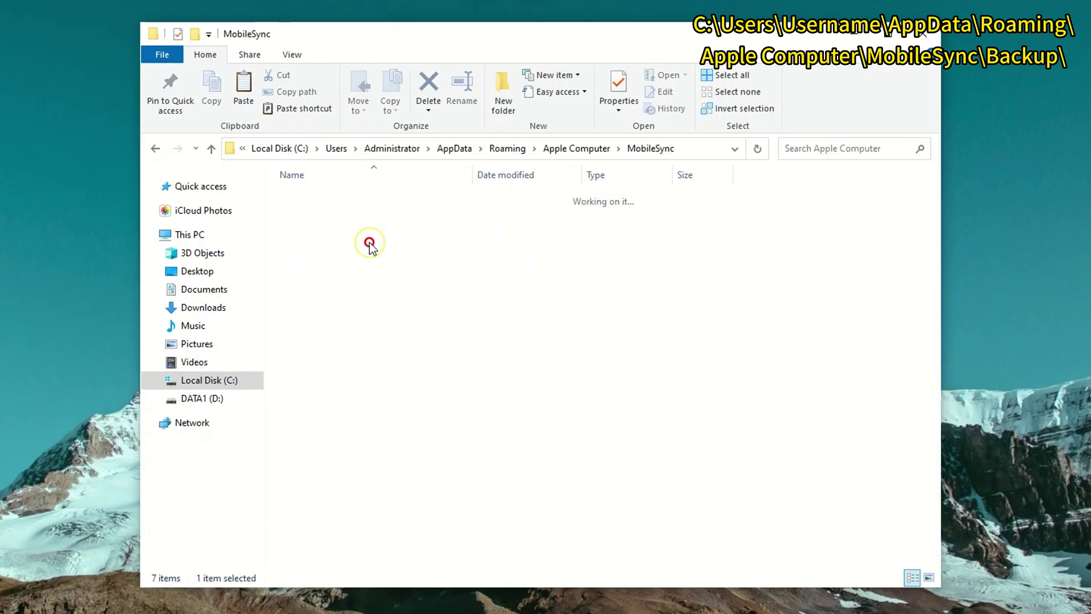
{"action": "left_click", "coordinate": [359, 203]}
{"action": "double_click", "coordinate": [360, 203]}
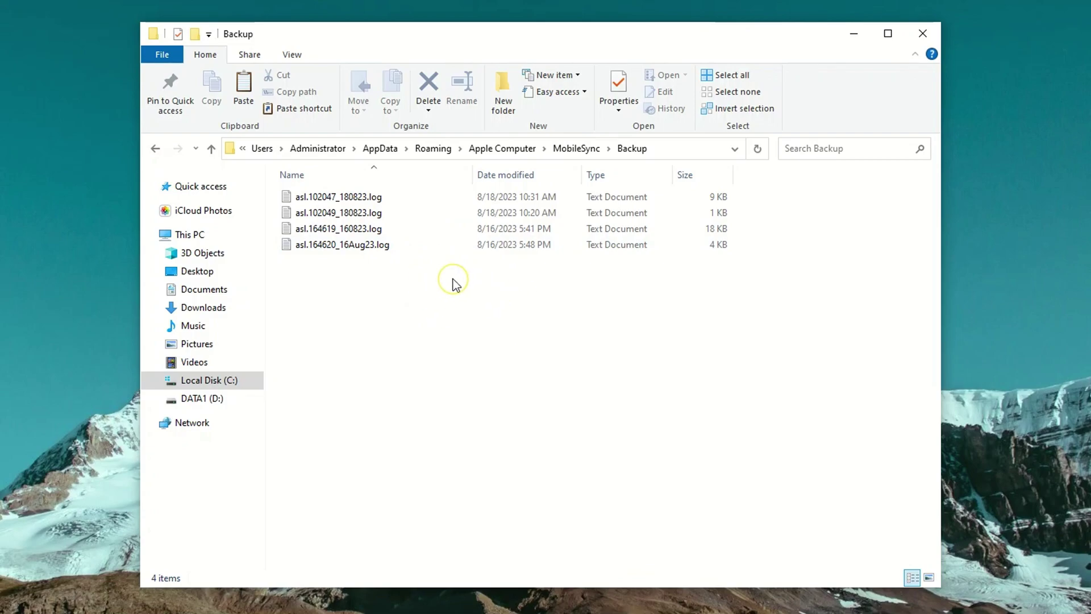
{"action": "double_click", "coordinate": [371, 197]}
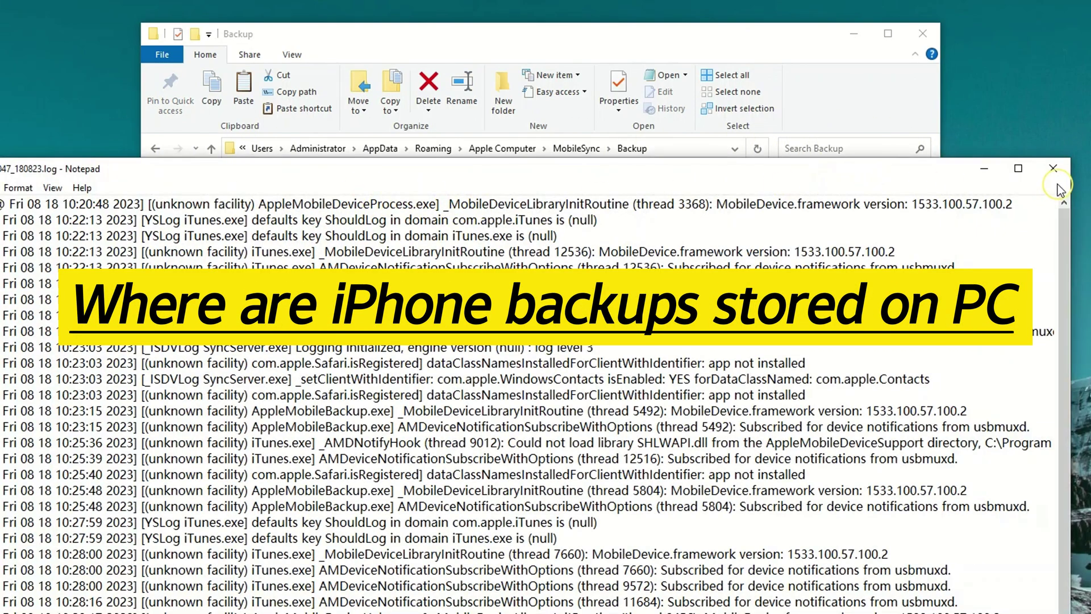
- Close the backup log file in Notepad
{"action": "left_click", "coordinate": [1053, 169]}
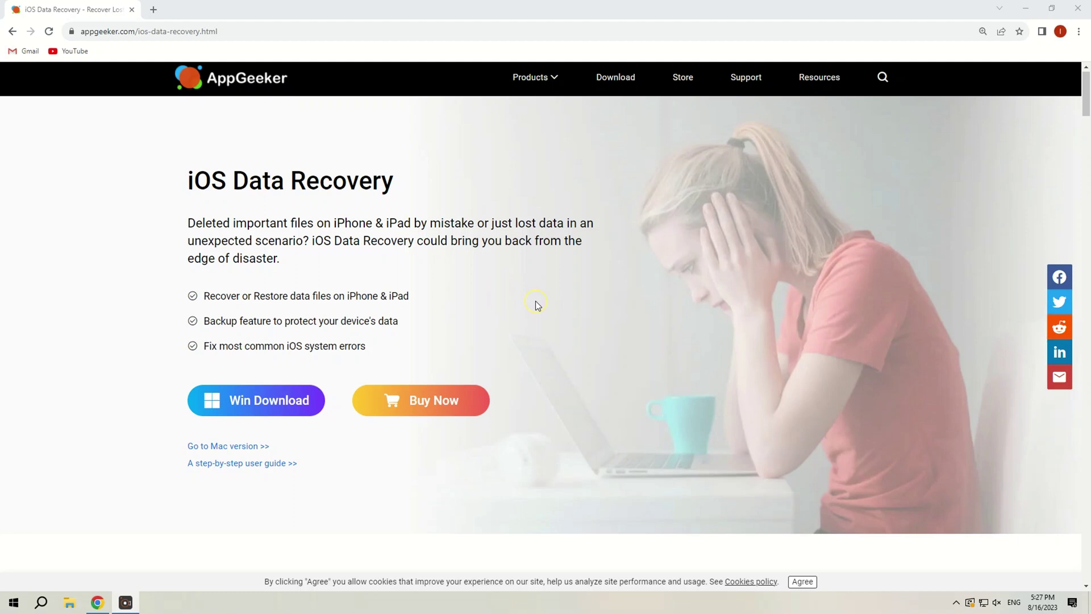
- Start the iOS Data Recovery Windows installer download and minimize Chrome
{"action": "scroll", "coordinate": [540, 306], "scroll_direction": "down", "scroll_amount": 2}
{"action": "scroll", "coordinate": [569, 304], "scroll_direction": "up", "scroll_amount": 2}
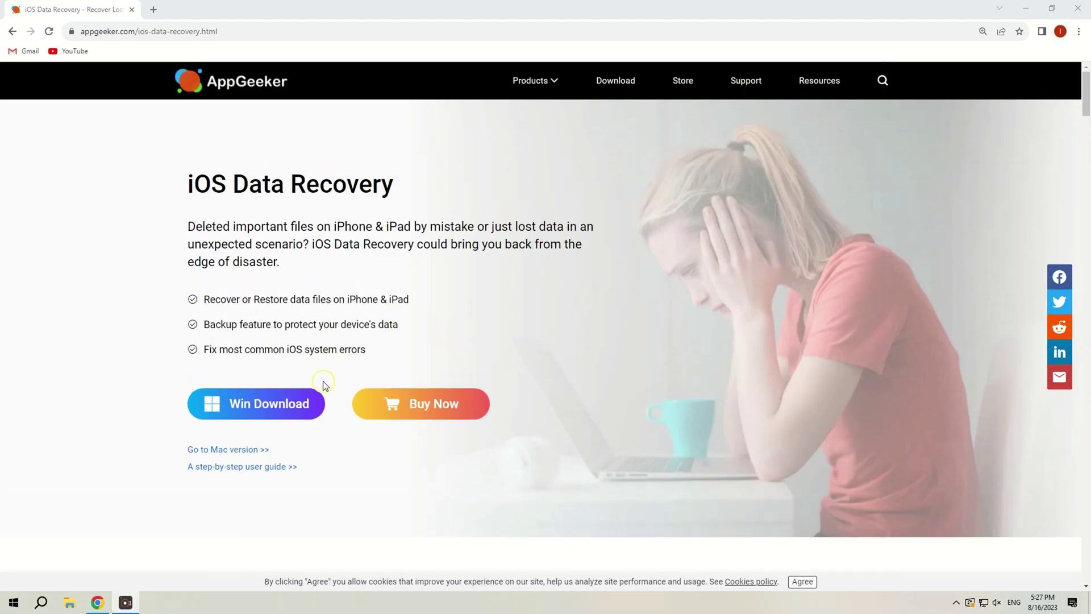
{"action": "left_click", "coordinate": [293, 402]}
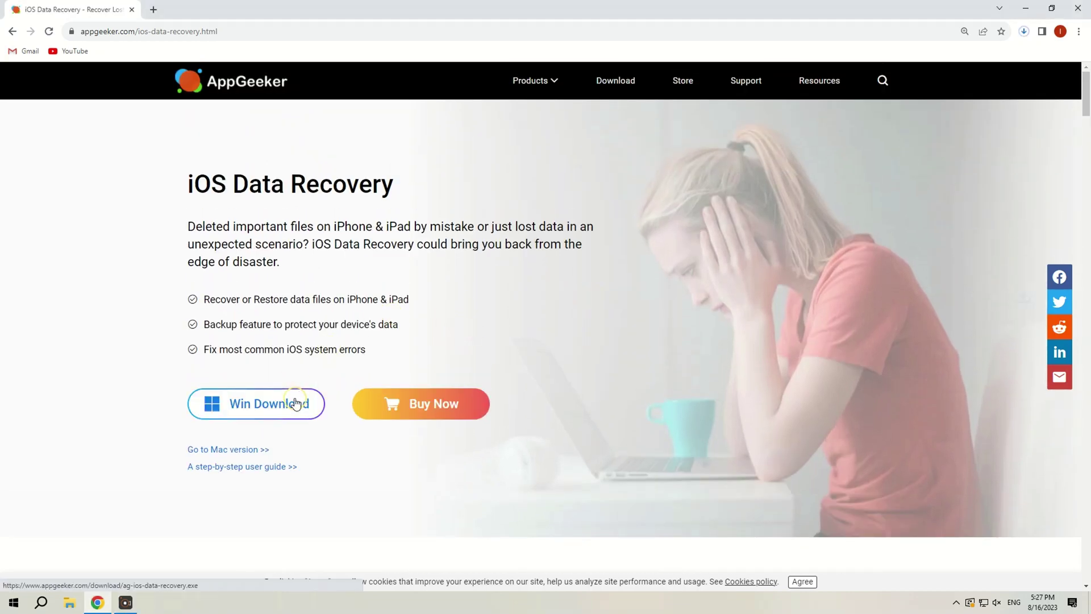
{"action": "left_click", "coordinate": [1027, 10]}
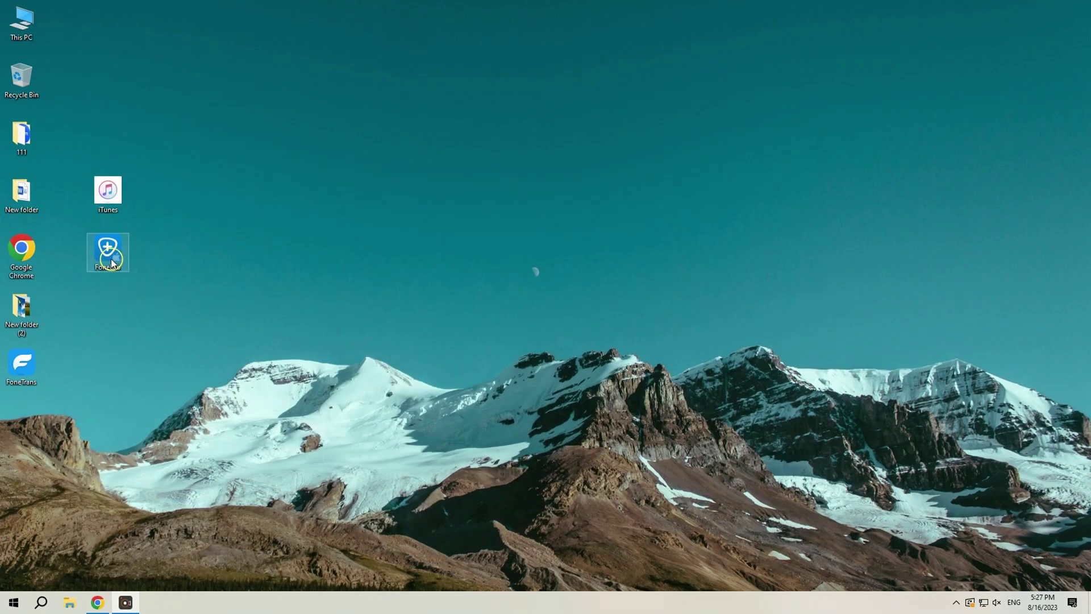
- Launch FoneLab, choose Recover from iTunes Backup File, and view the Camera Roll photos
{"action": "double_click", "coordinate": [112, 262]}
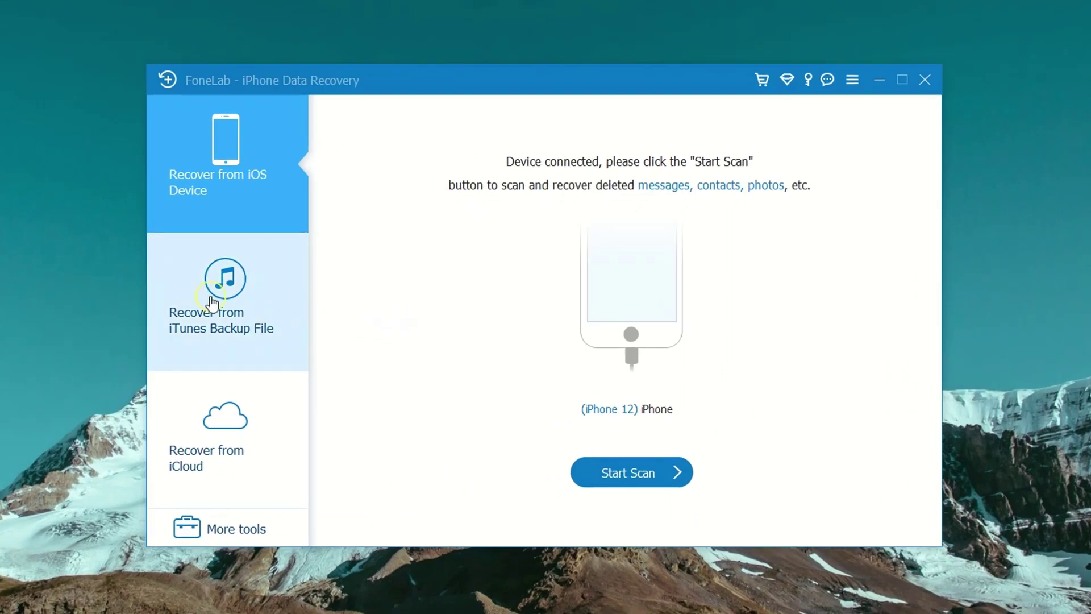
{"action": "left_click", "coordinate": [214, 306]}
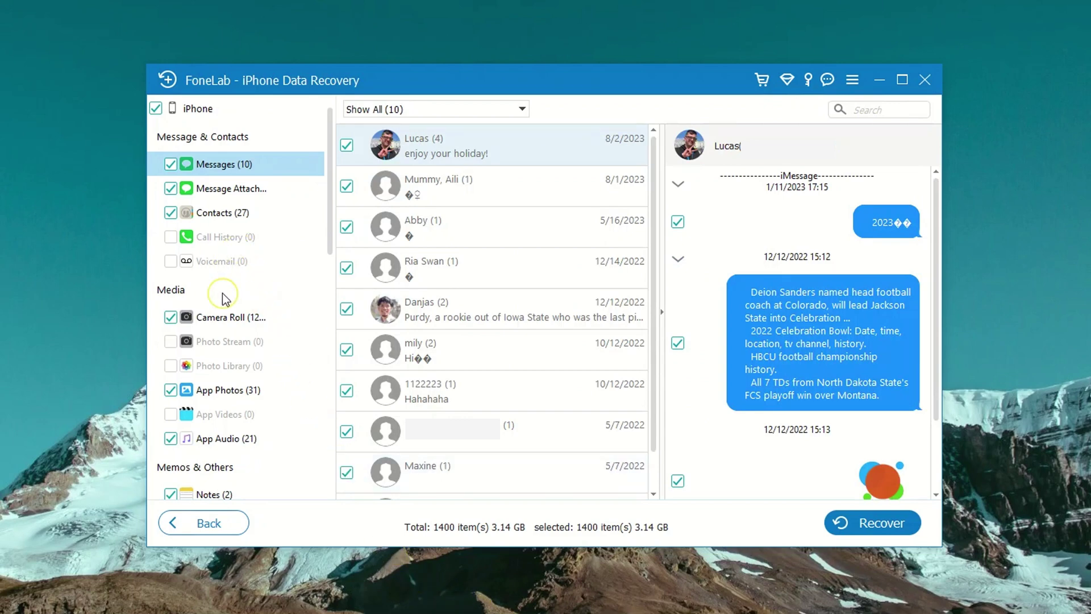
{"action": "left_click", "coordinate": [229, 317]}
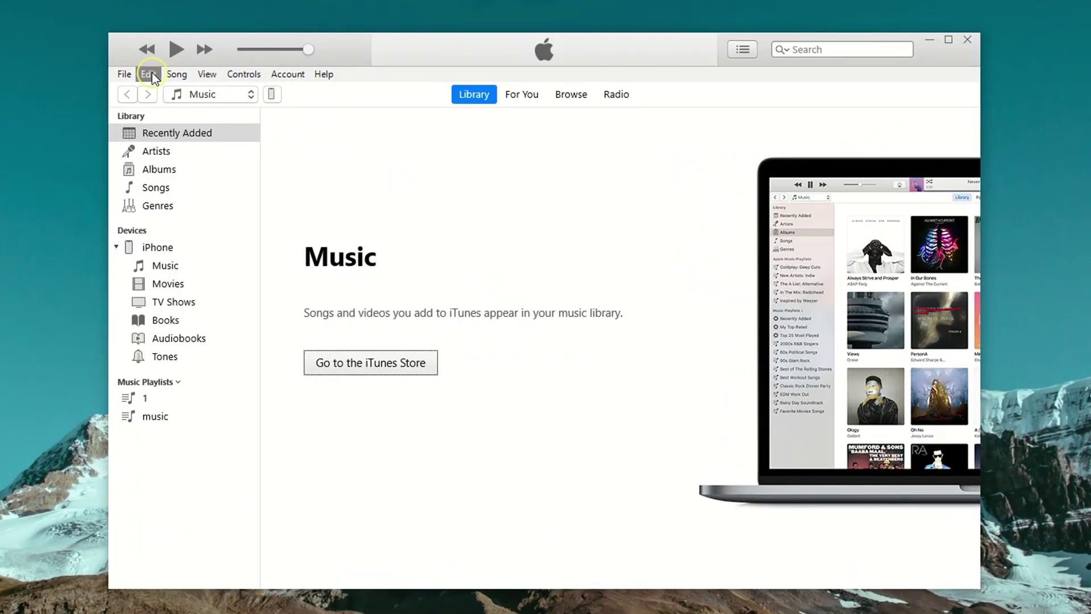
- Delete the 'iPhone 12 - Oct 13, 2022 at 11:03 AM' backup in Devices preferences and confirm with OK
{"action": "left_click", "coordinate": [149, 74]}
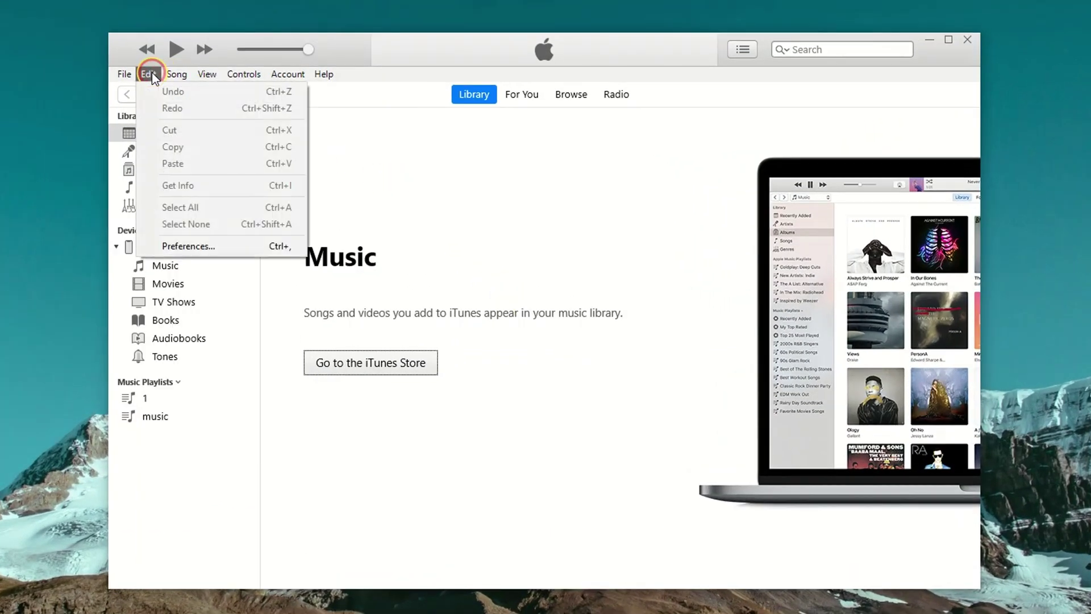
{"action": "left_click", "coordinate": [181, 248]}
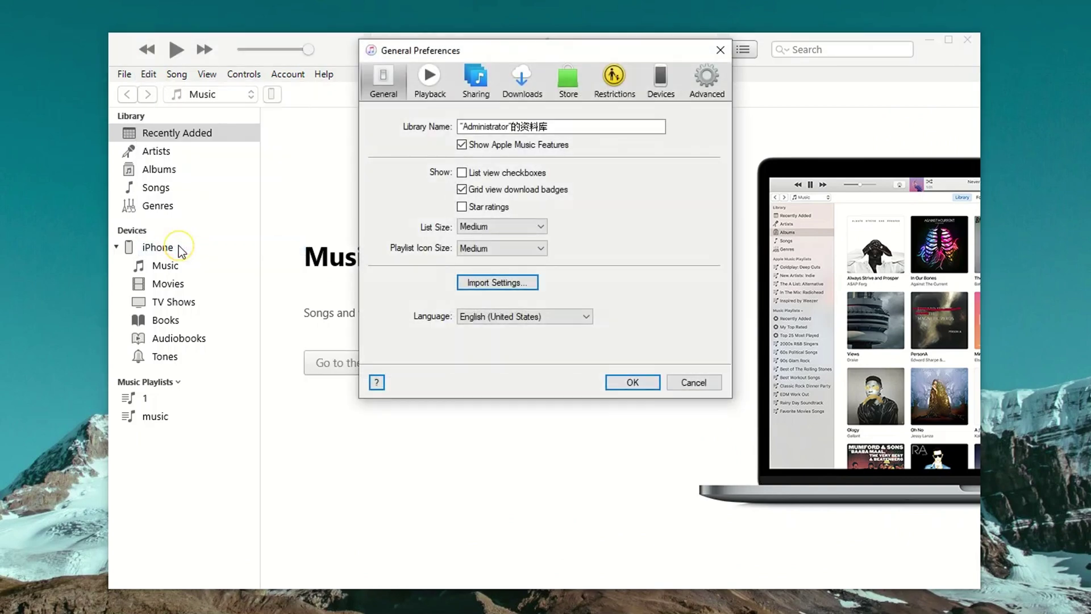
{"action": "left_click", "coordinate": [658, 84]}
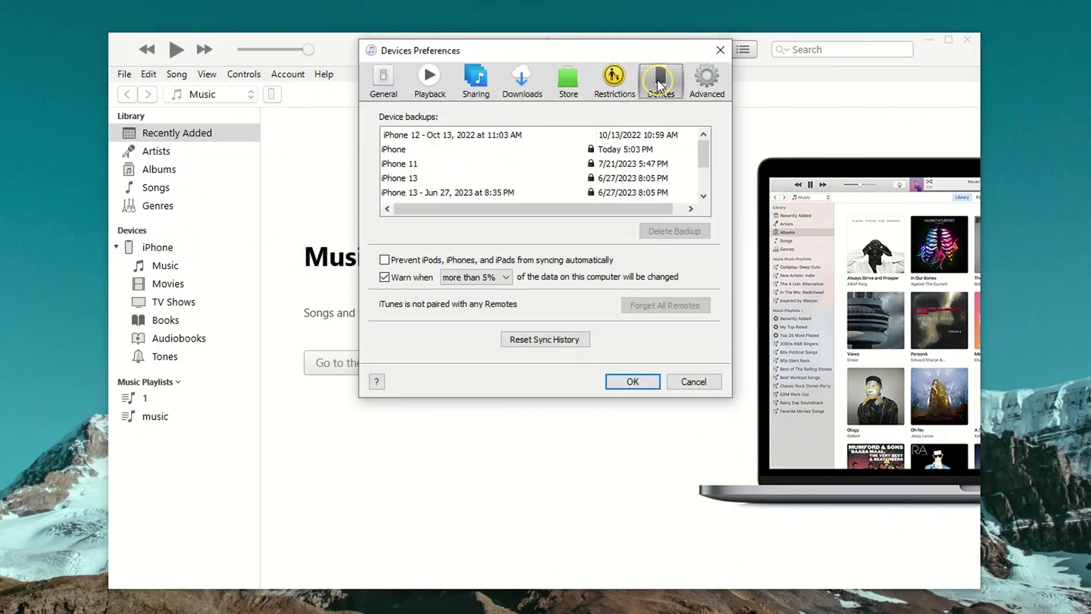
{"action": "left_click", "coordinate": [555, 137]}
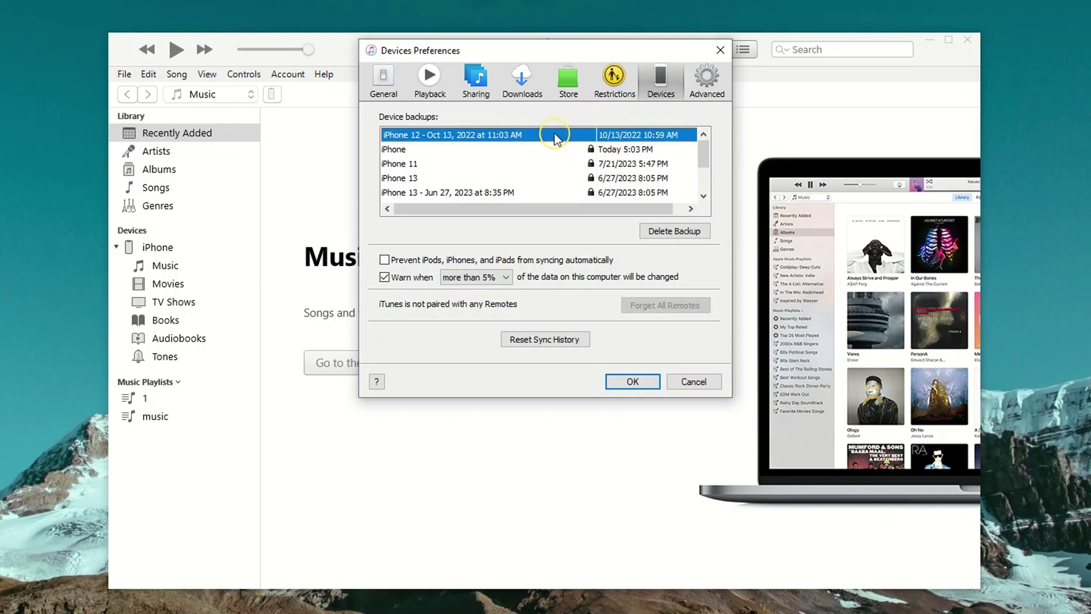
{"action": "left_click", "coordinate": [659, 233]}
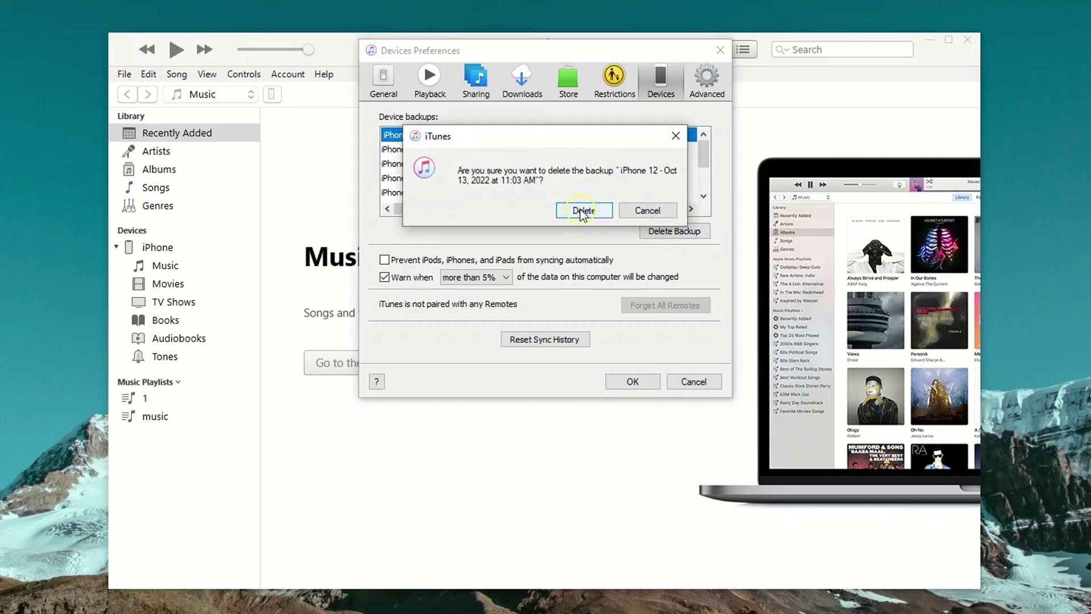
{"action": "left_click", "coordinate": [582, 211]}
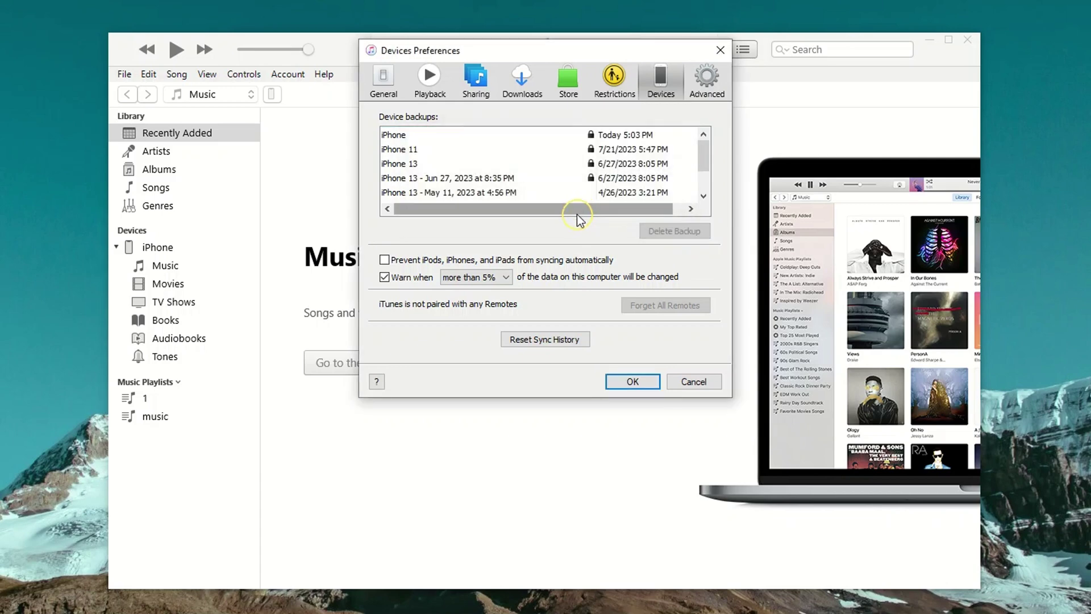
{"action": "left_click", "coordinate": [640, 383]}
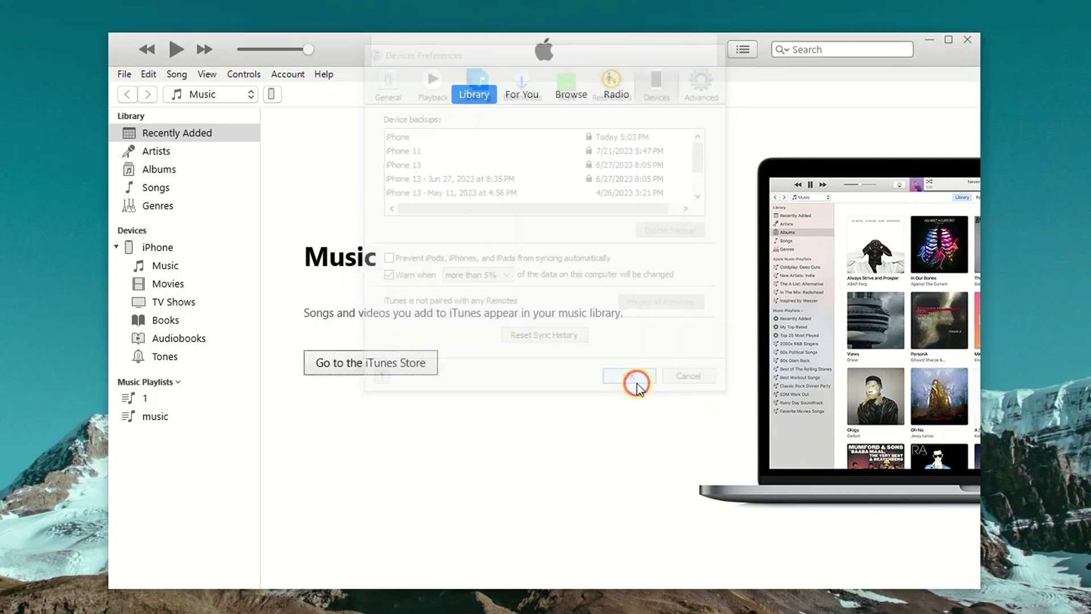
- On the iPhone 12 summary page, switch automatic backups from iCloud to This Computer
{"action": "left_click", "coordinate": [273, 97]}
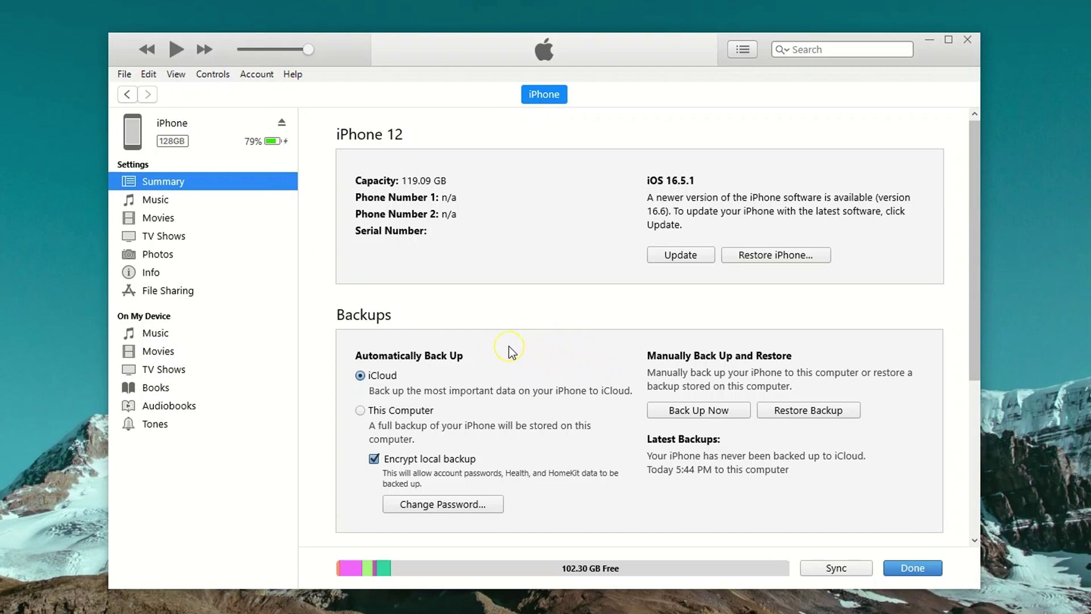
{"action": "left_click", "coordinate": [362, 412]}
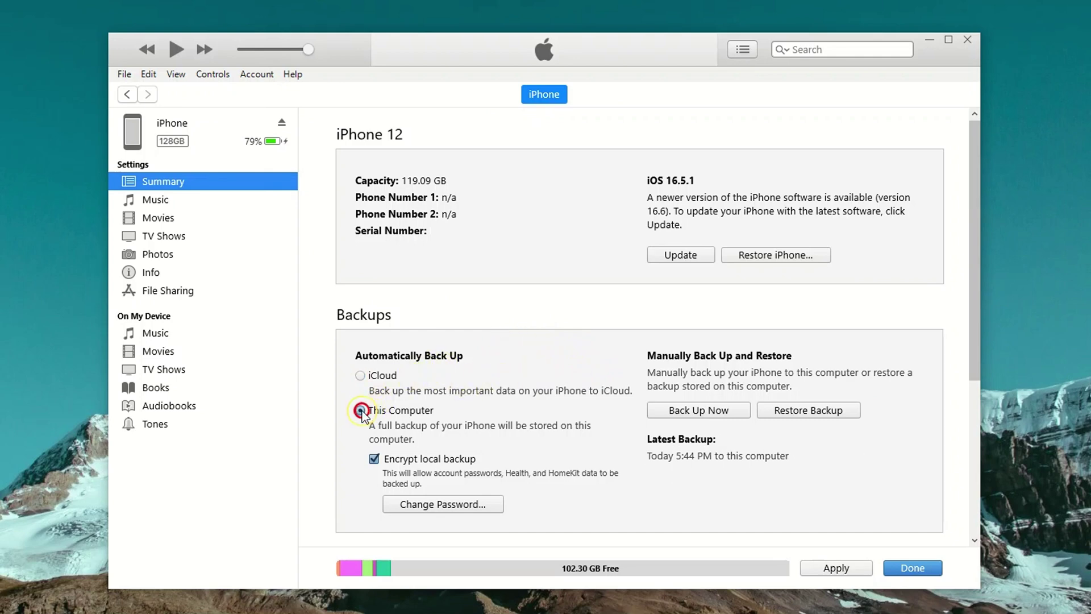